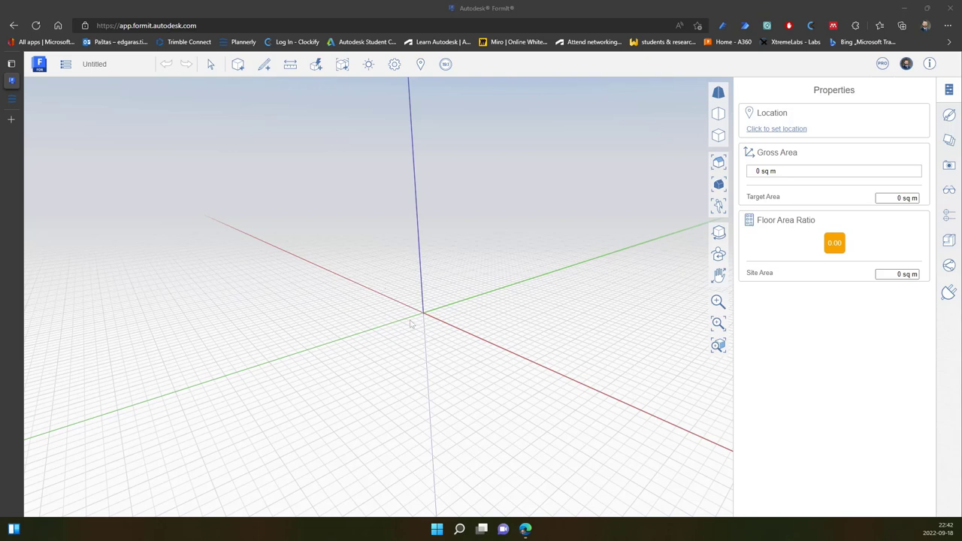
Bring up the Save Sketch As choices: to Autodesk Docs or Locally.
click(65, 66)
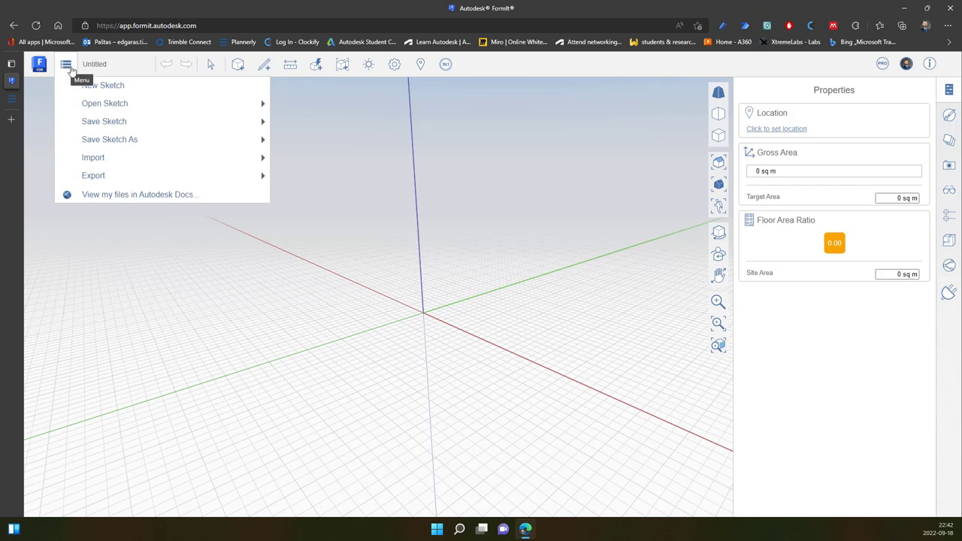
mouse_move(129, 127)
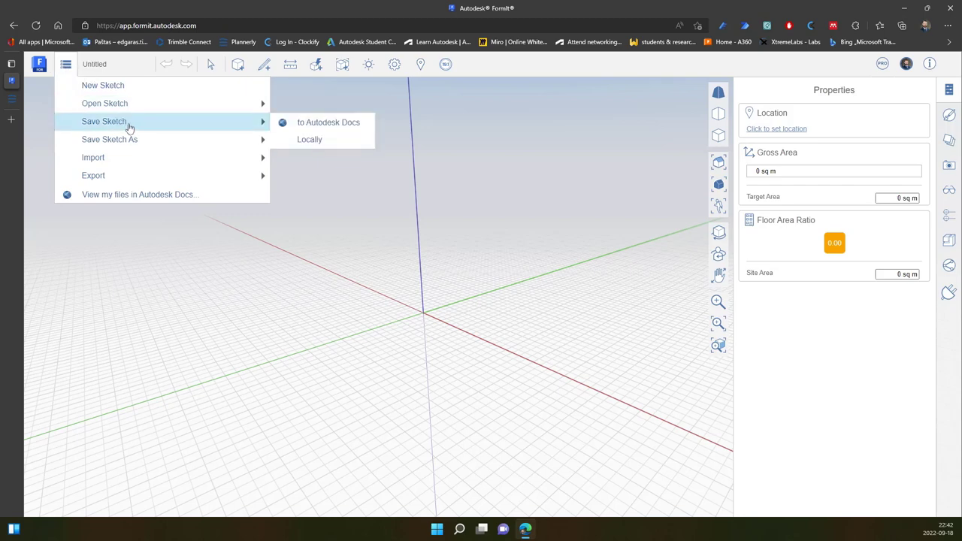
mouse_move(129, 145)
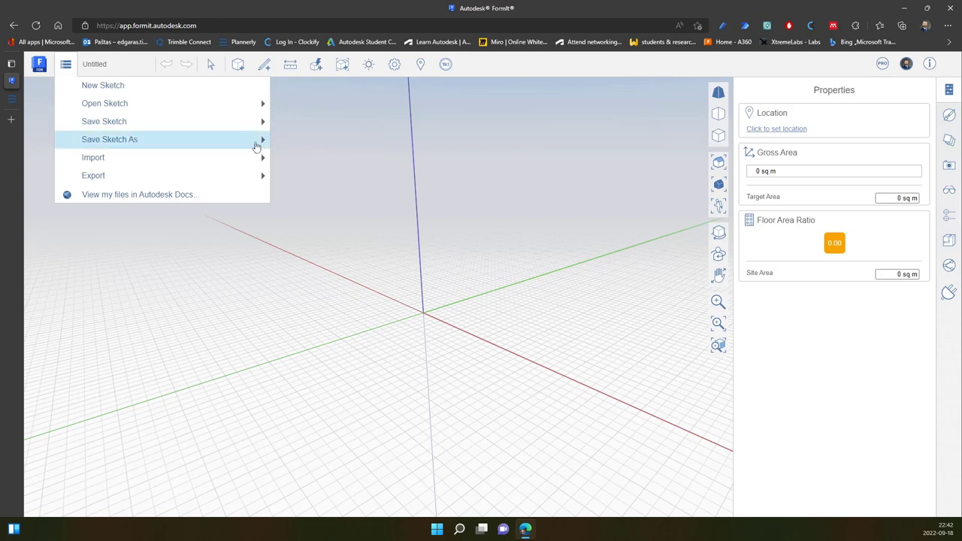
click(67, 67)
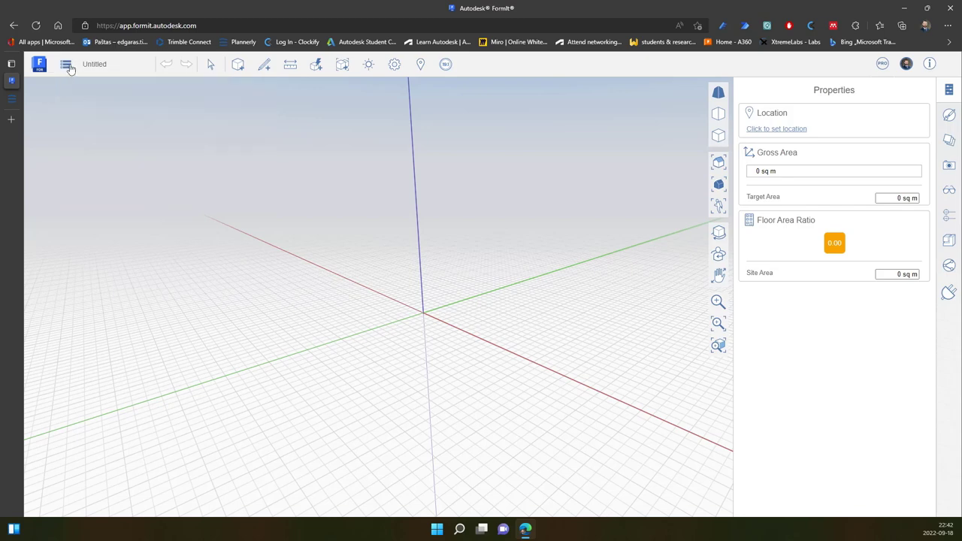
click(67, 67)
click(137, 141)
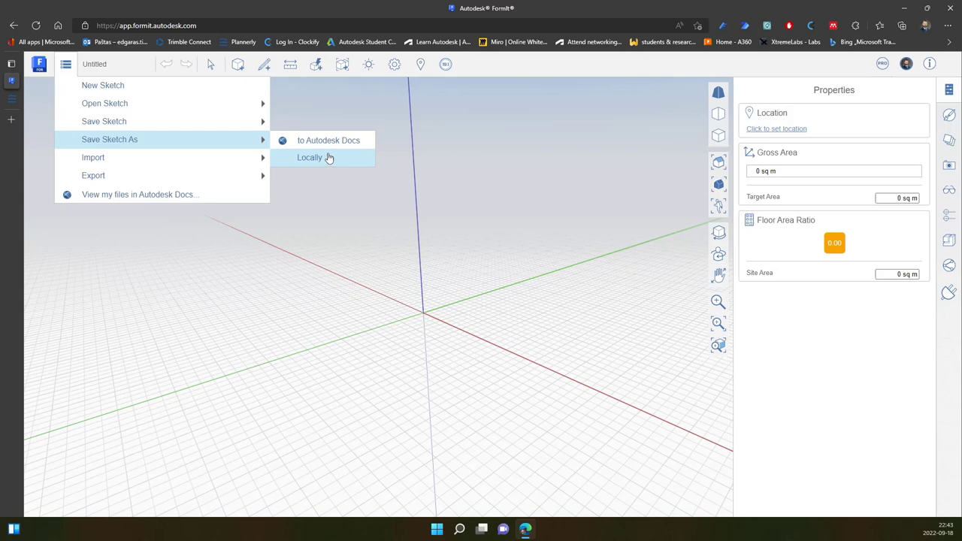
Start saving the Untitled sketch locally and tick With History in the Save As dialog.
click(265, 122)
click(266, 123)
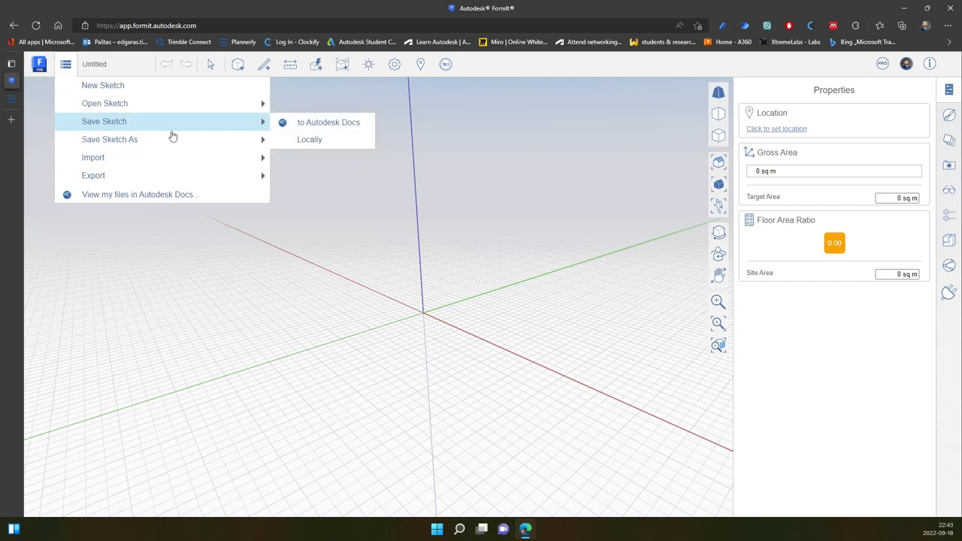
click(310, 141)
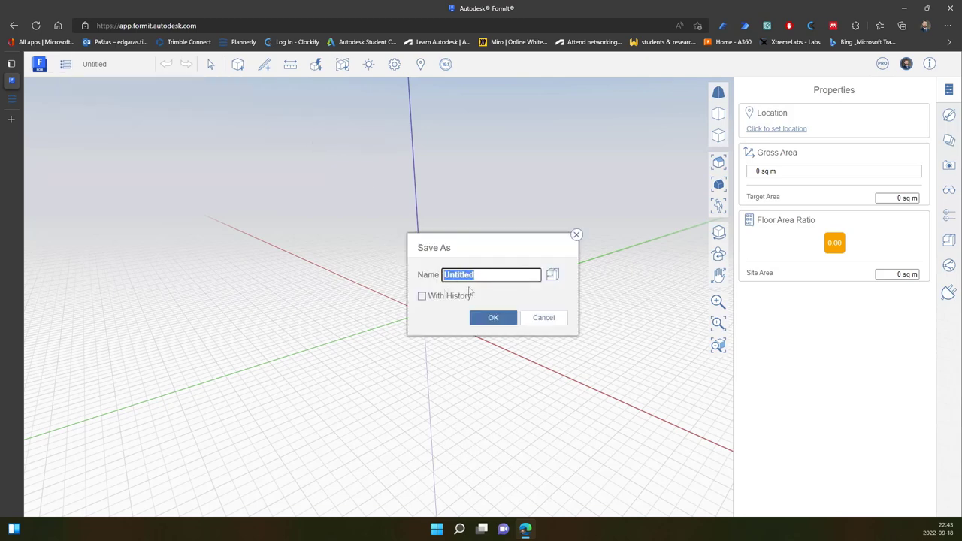
click(422, 297)
Cancel the local save, start Save Sketch As Locally again, then cancel it.
click(553, 320)
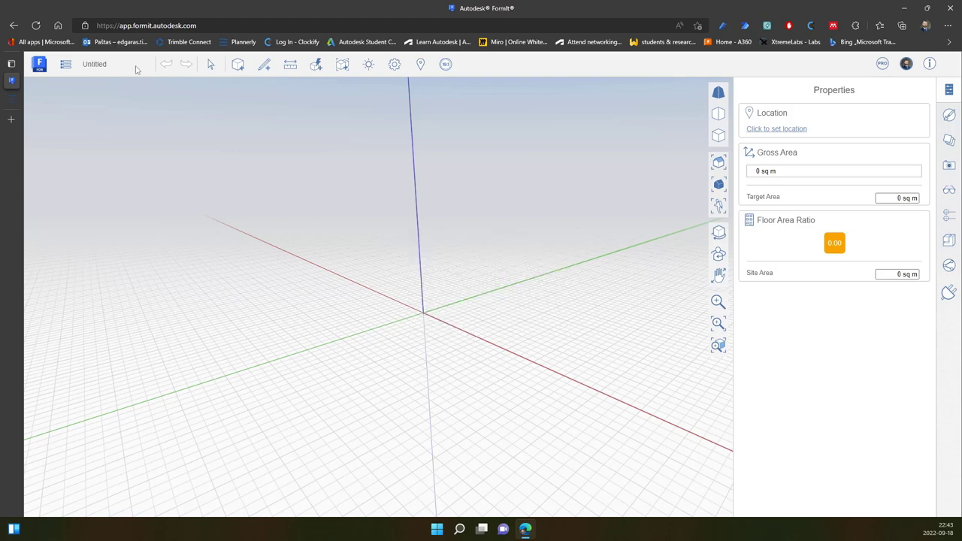
click(68, 67)
mouse_move(143, 142)
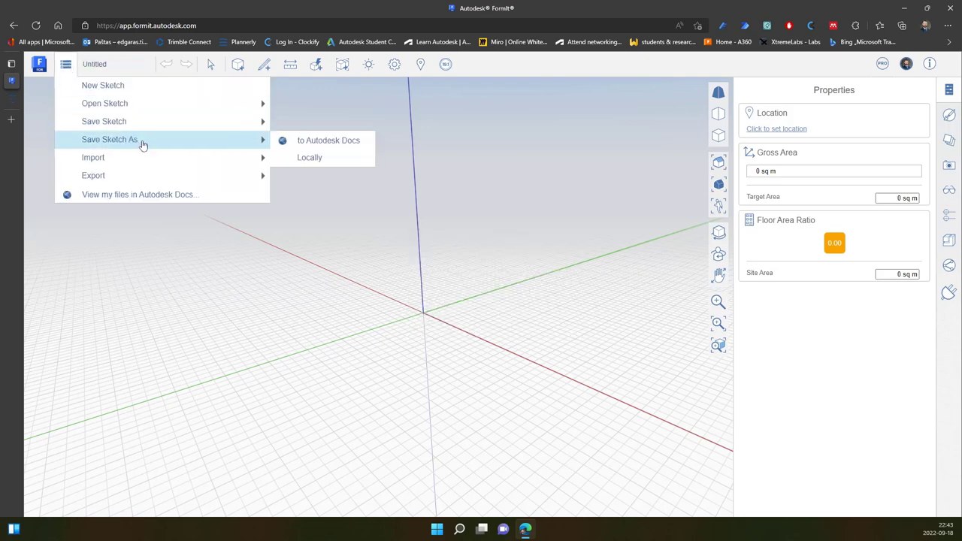
click(309, 158)
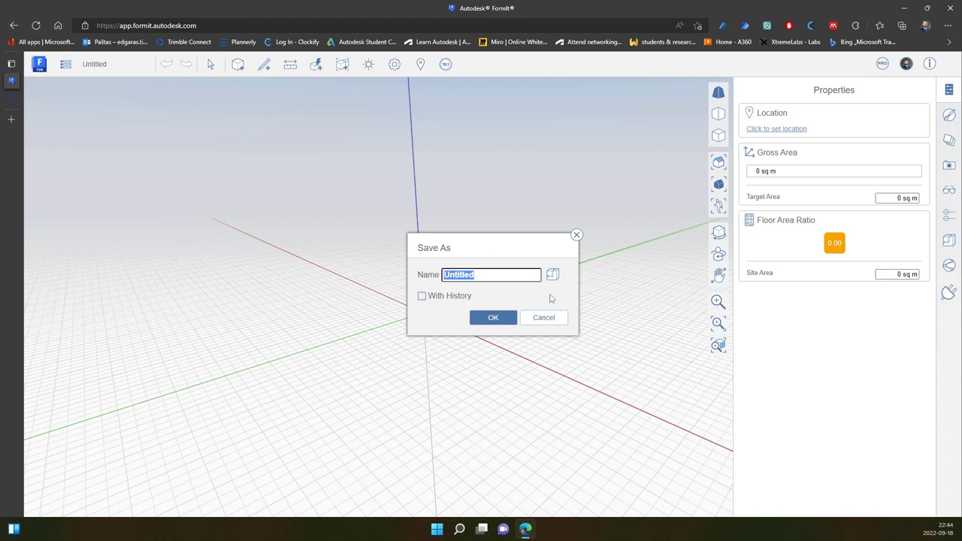
click(551, 319)
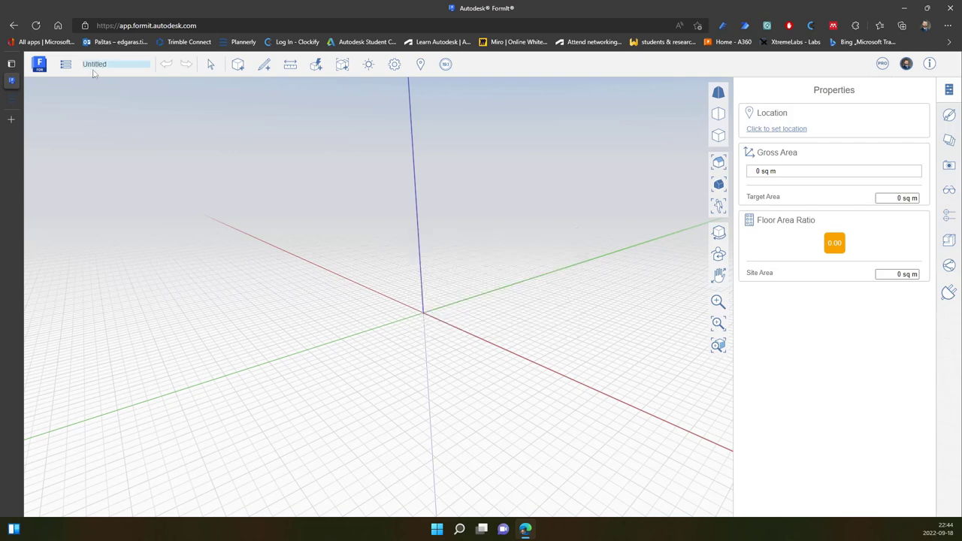
Open the Untitled name field for editing but leave the sketch name unchanged.
click(66, 68)
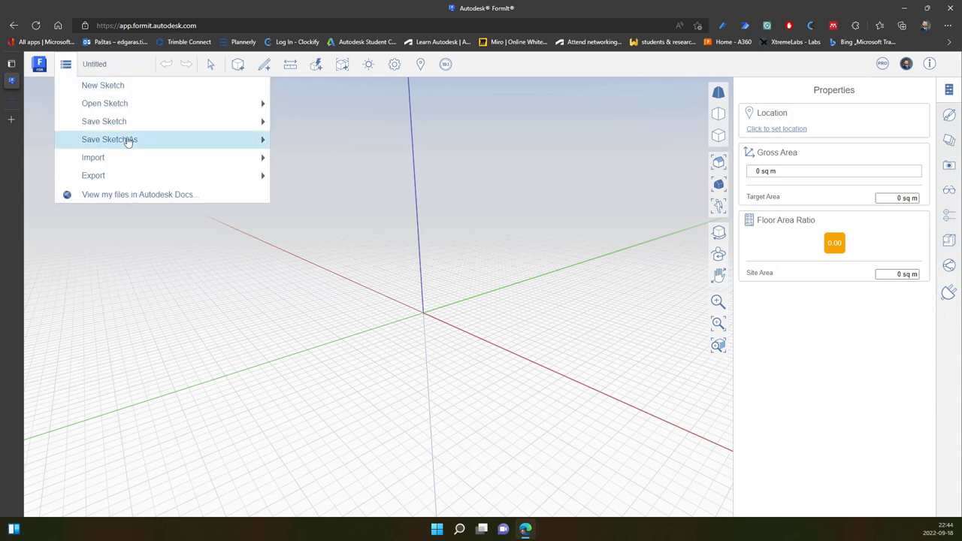
click(230, 278)
click(109, 65)
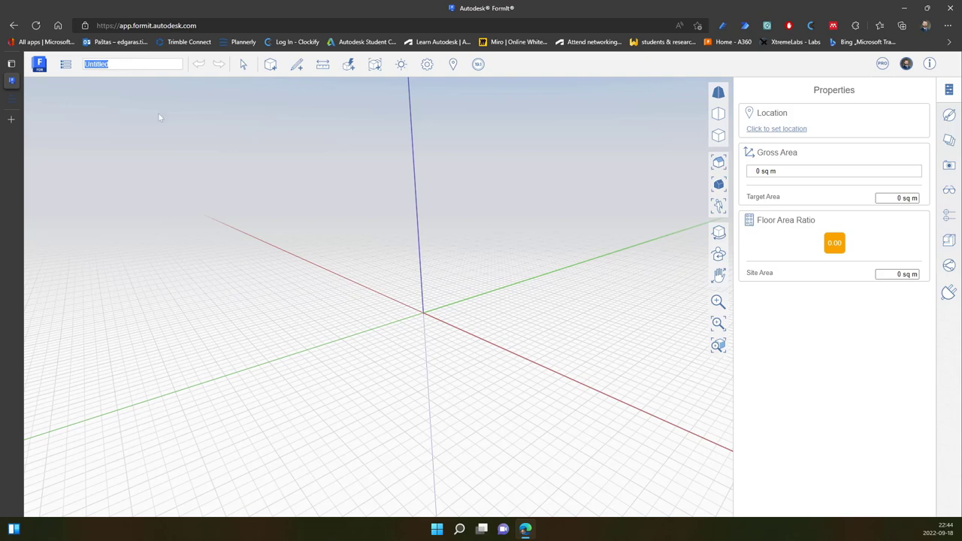
click(159, 133)
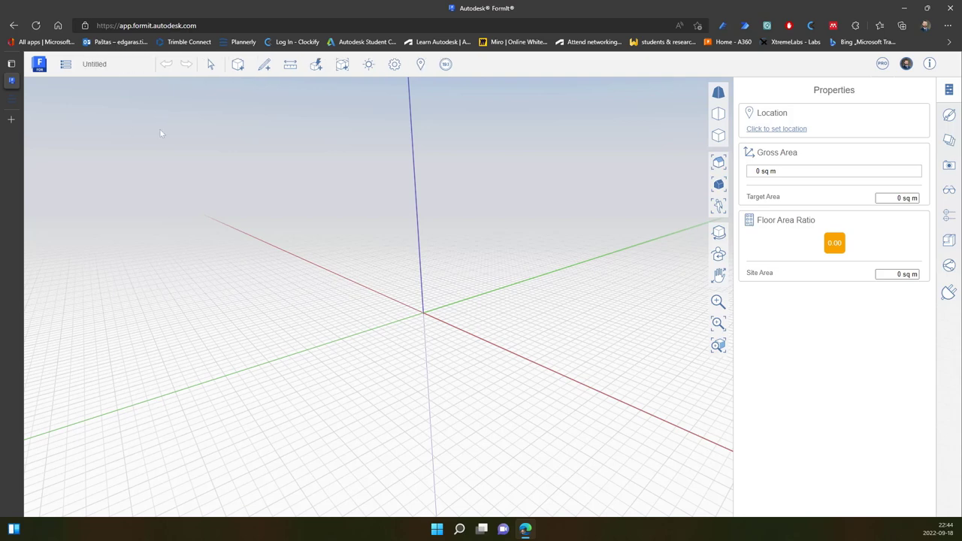
Show BEP section 6.6 File Naming Convention, highlighting the space-replacement, underscore and dash rules.
click(30, 99)
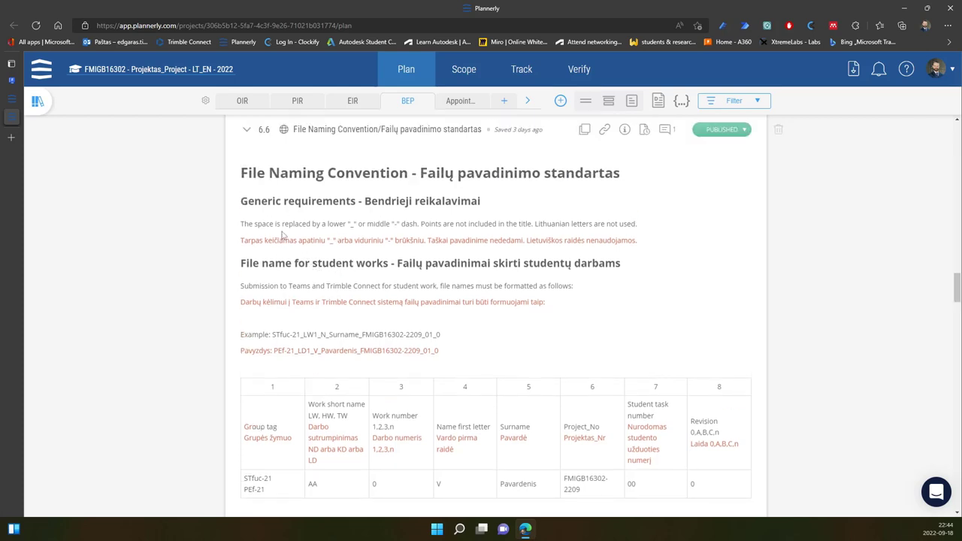
drag(240, 223, 643, 227)
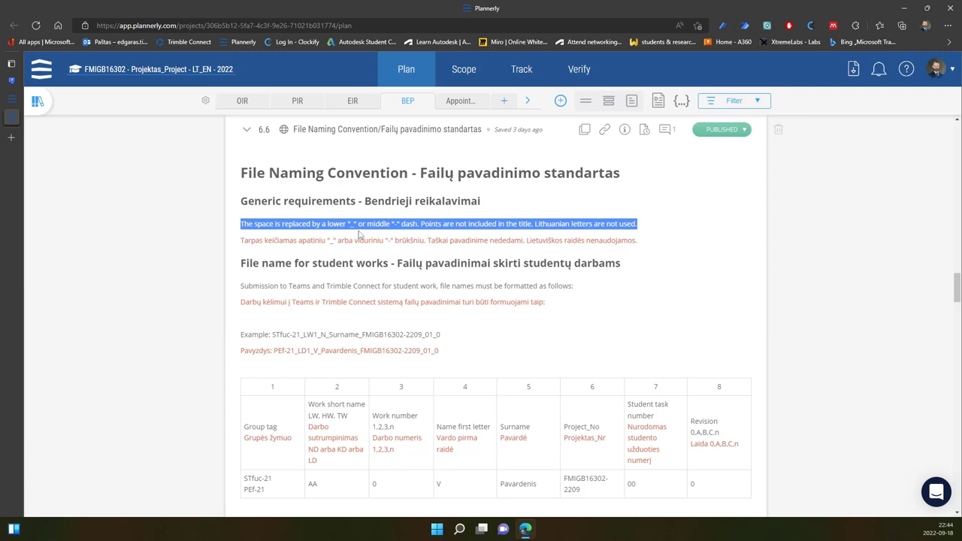
click(356, 227)
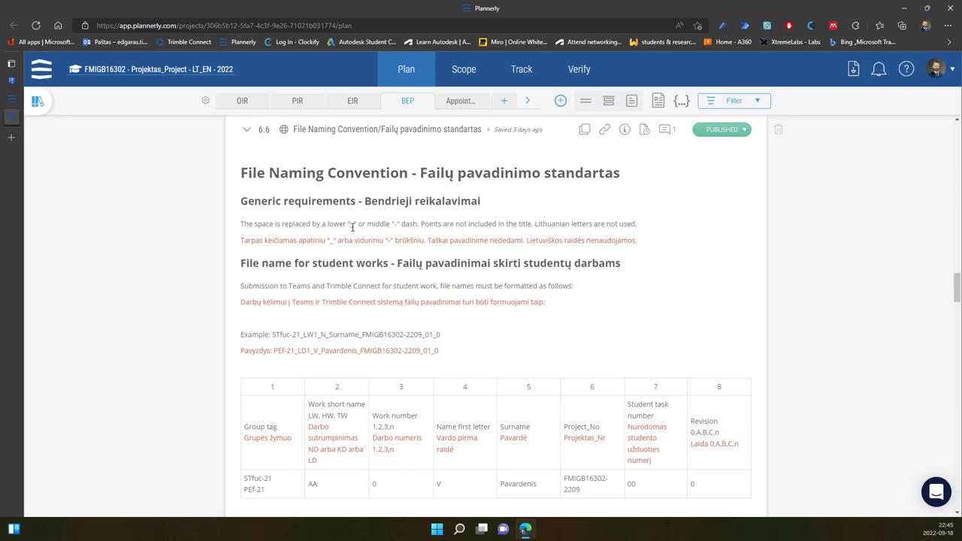
drag(349, 224, 353, 224)
click(405, 225)
drag(395, 224, 402, 225)
click(399, 318)
Highlight the Group tag, work short name, Work number, Name and Project_No (FMIGB16302-2209) columns.
scroll(399, 320, down, 1)
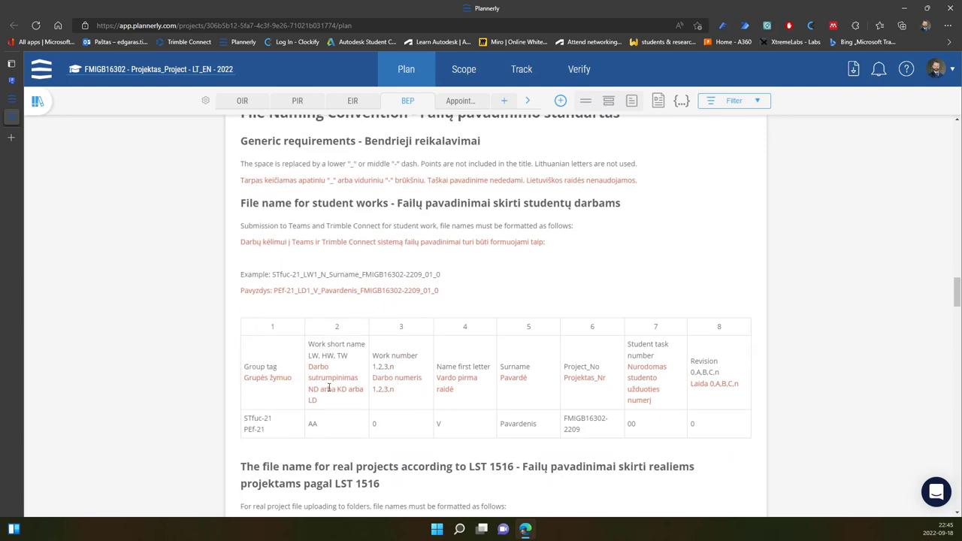
drag(245, 366, 280, 368)
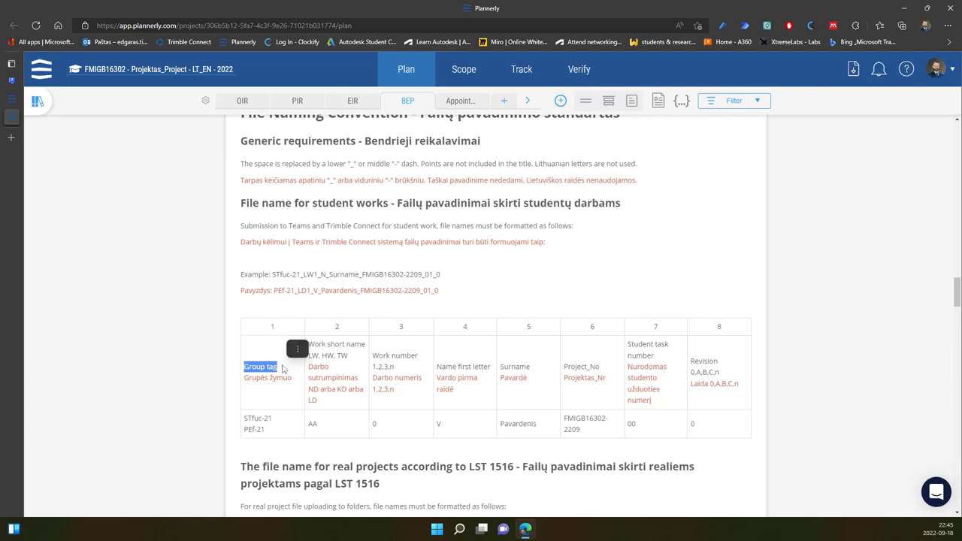
click(317, 345)
drag(314, 344, 345, 353)
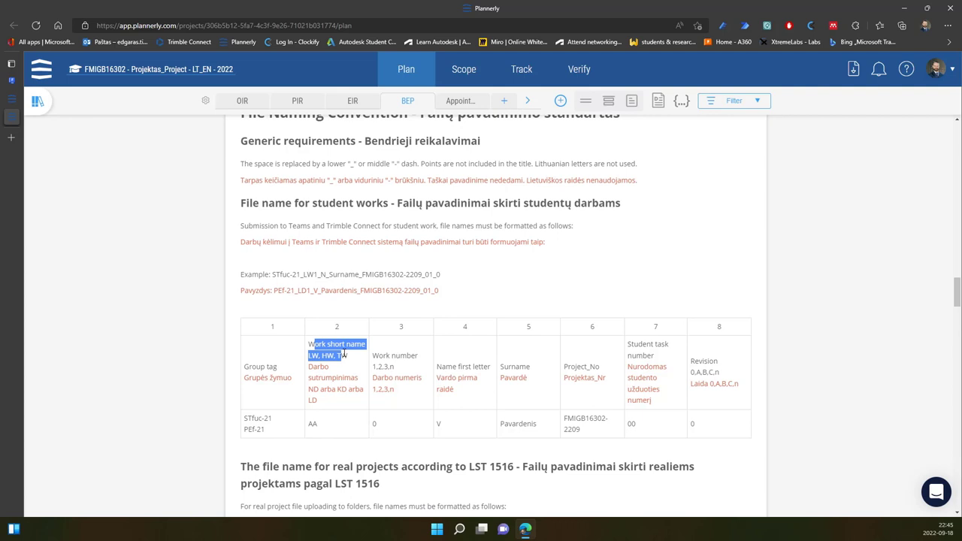
click(373, 423)
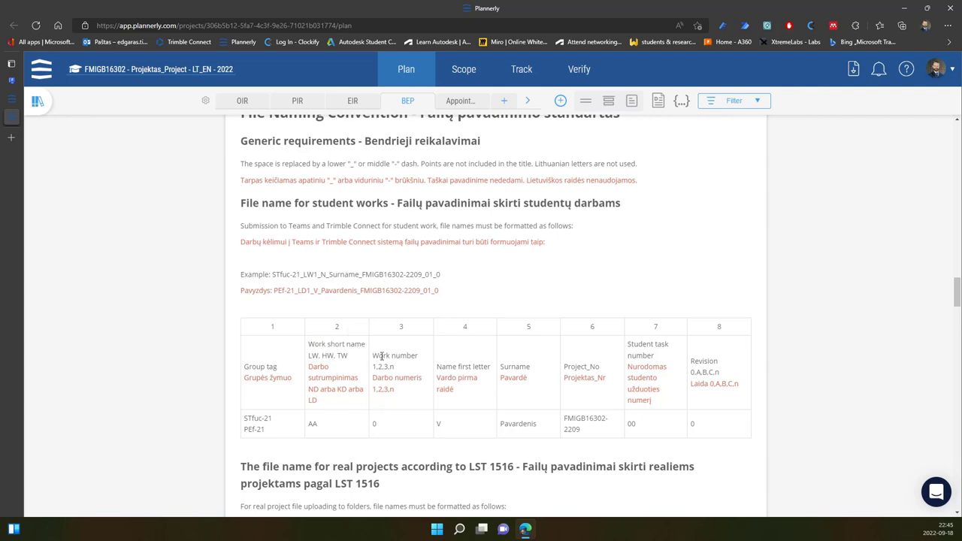
drag(382, 357, 404, 357)
click(465, 370)
drag(438, 366, 533, 368)
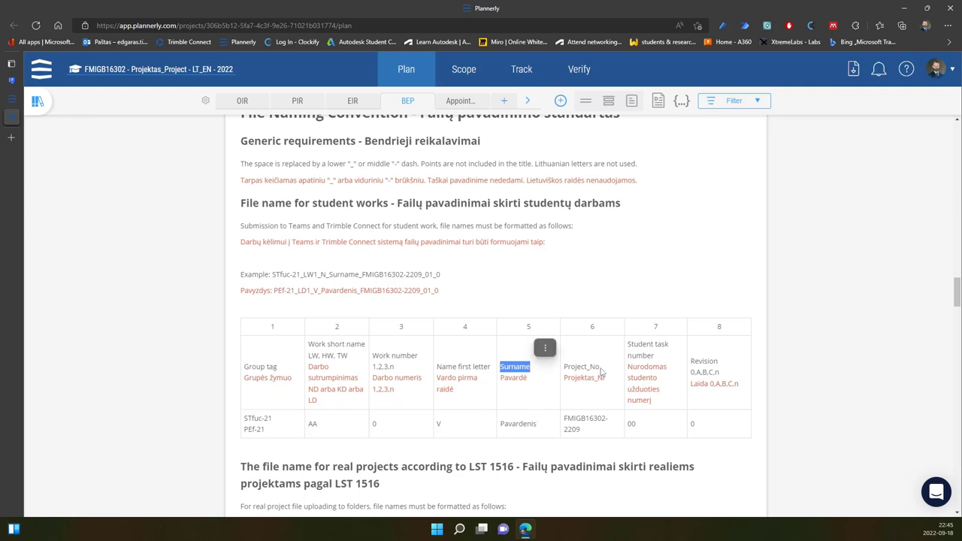
drag(602, 372, 575, 368)
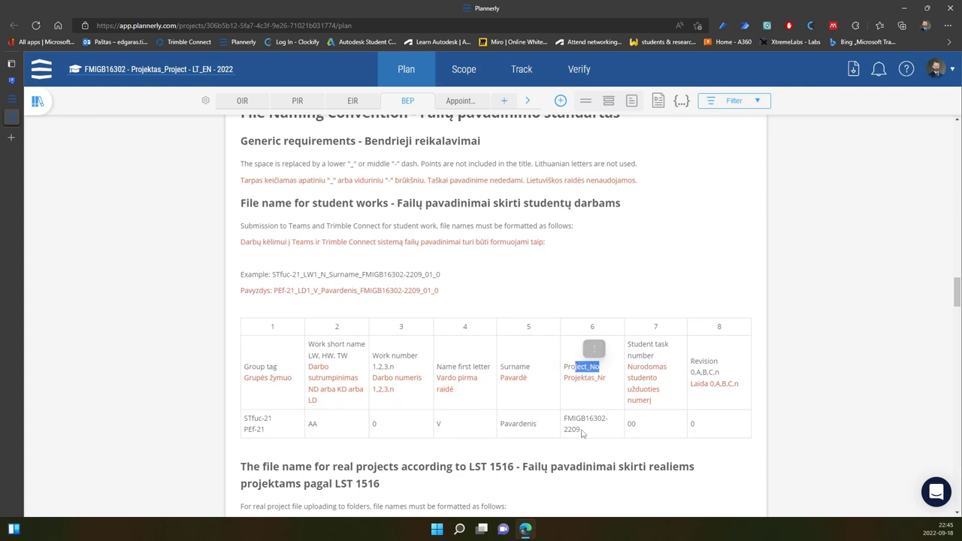
drag(582, 434, 564, 418)
click(644, 352)
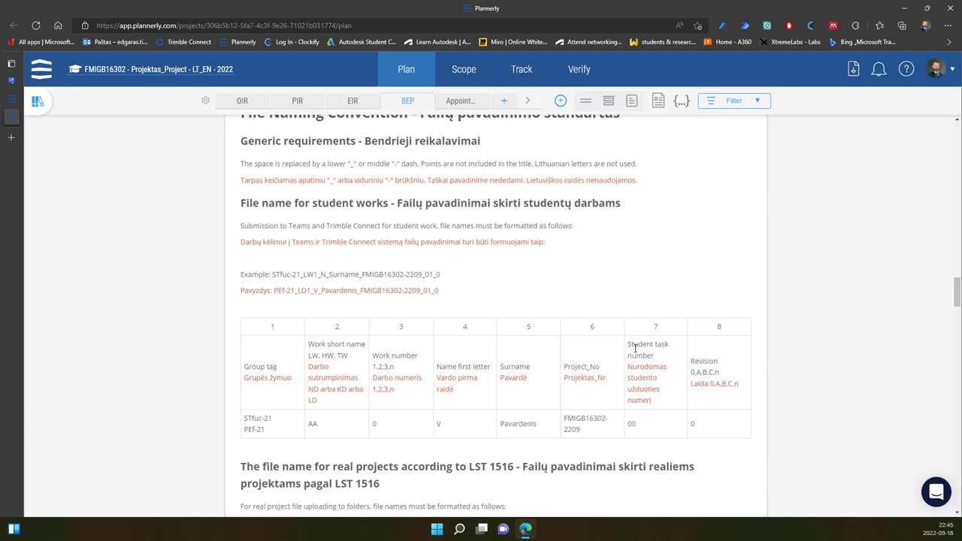
Highlight the Student task number and Revision 0, then select the example file name for copying.
drag(635, 348, 670, 361)
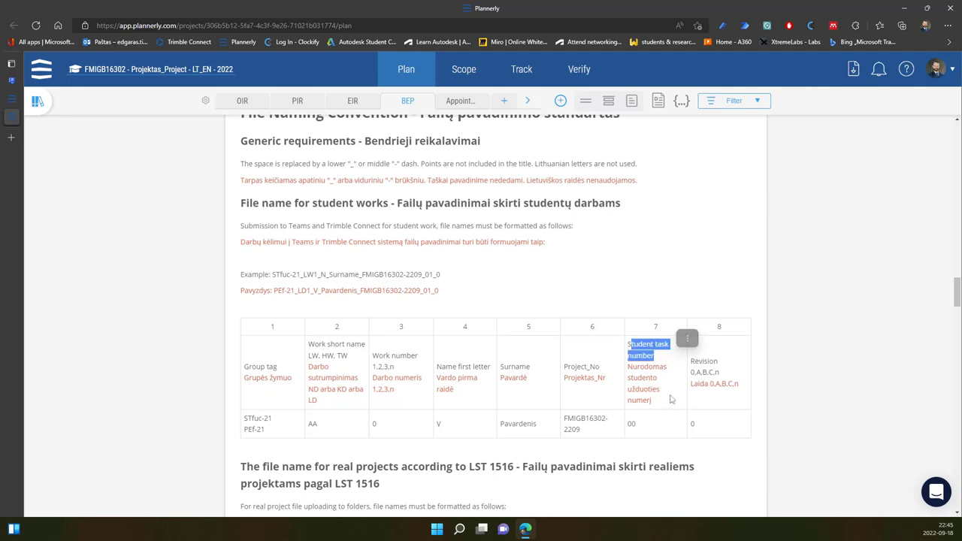
click(709, 368)
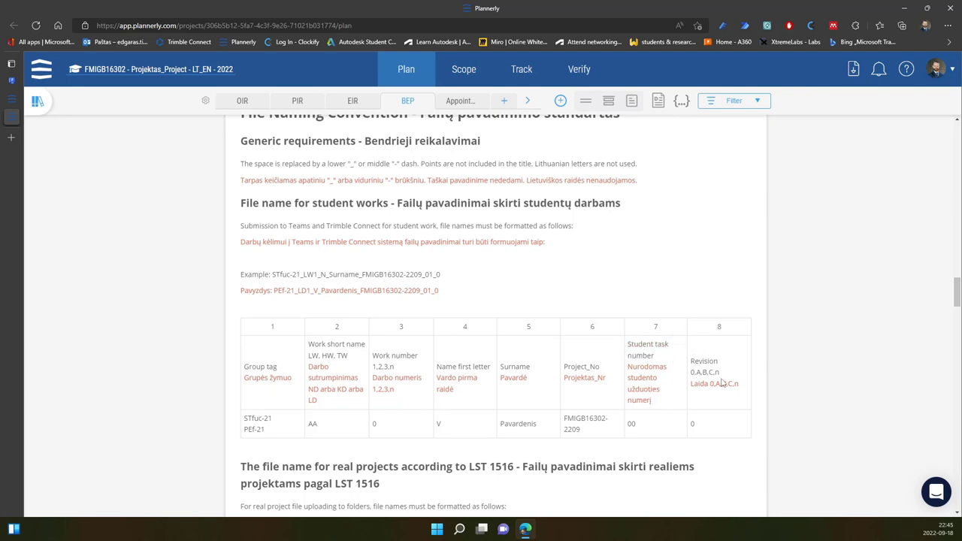
drag(721, 376, 690, 367)
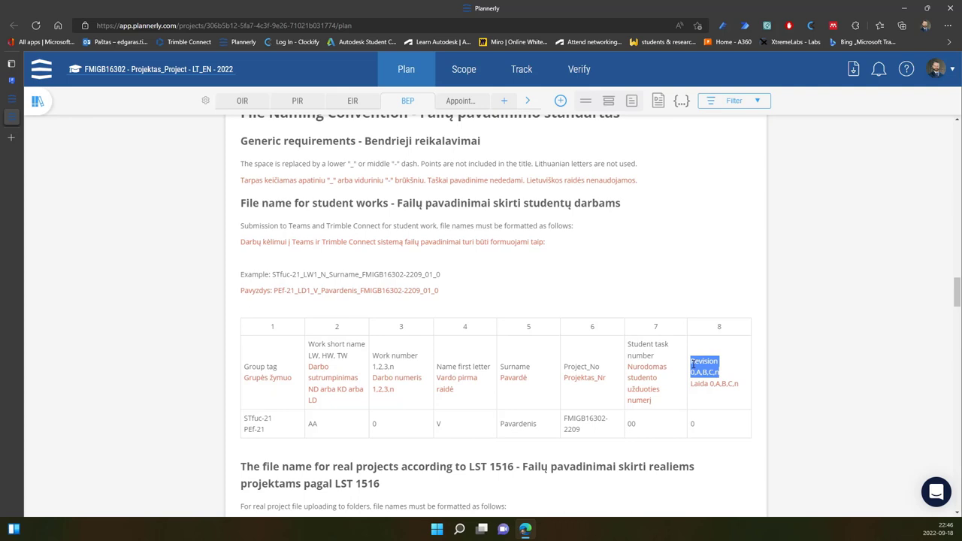
click(705, 431)
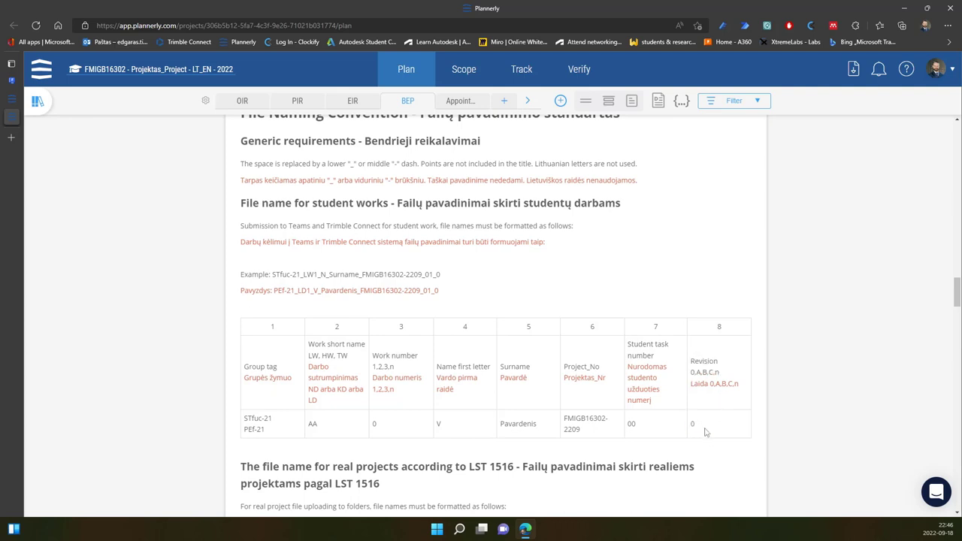
drag(705, 432, 688, 428)
click(499, 284)
mouse_move(272, 274)
mouse_down()
mouse_move(441, 275)
mouse_move(271, 275)
mouse_up()
right_click(345, 276)
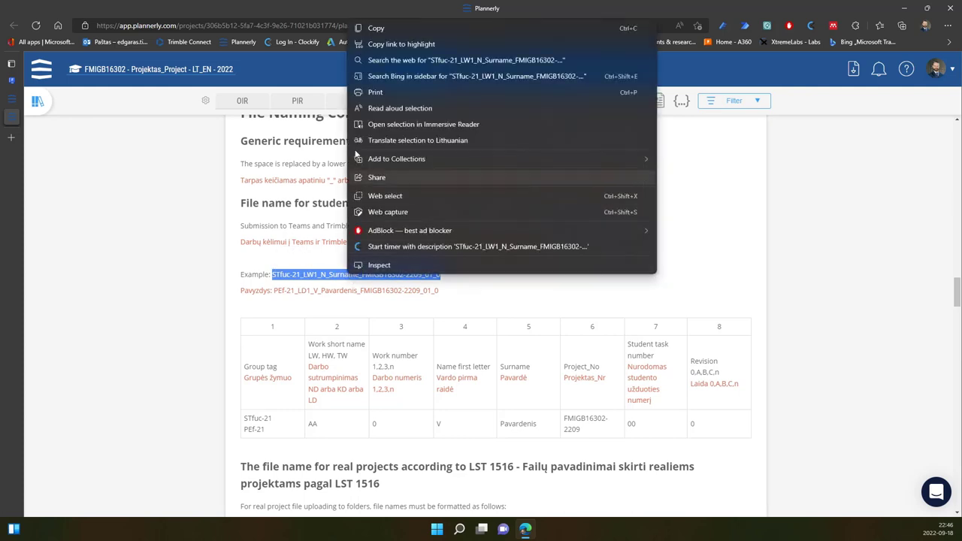
Copy the example and paste it as the sketch name STfuc-21_LW1_N_Surname_FMIGB16302-2209_01_0.
click(373, 29)
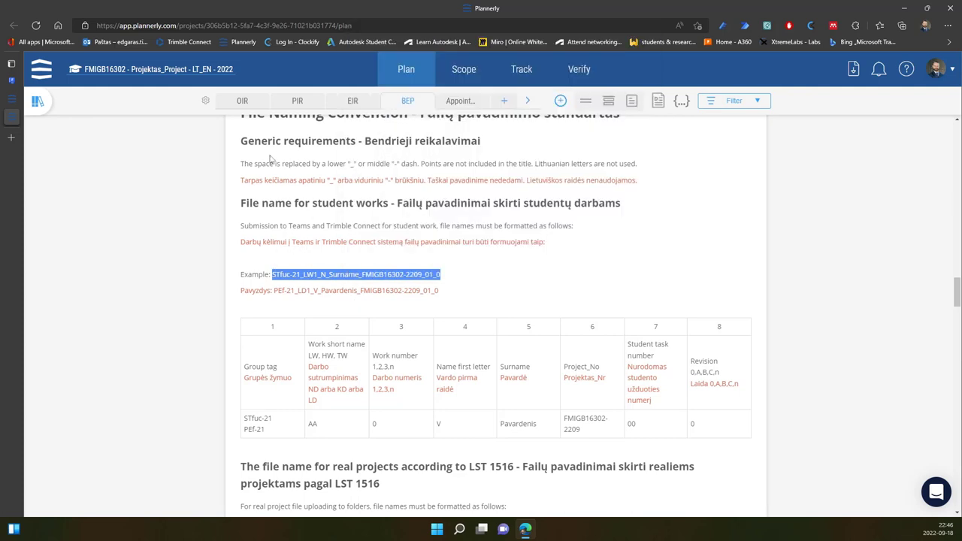
click(12, 80)
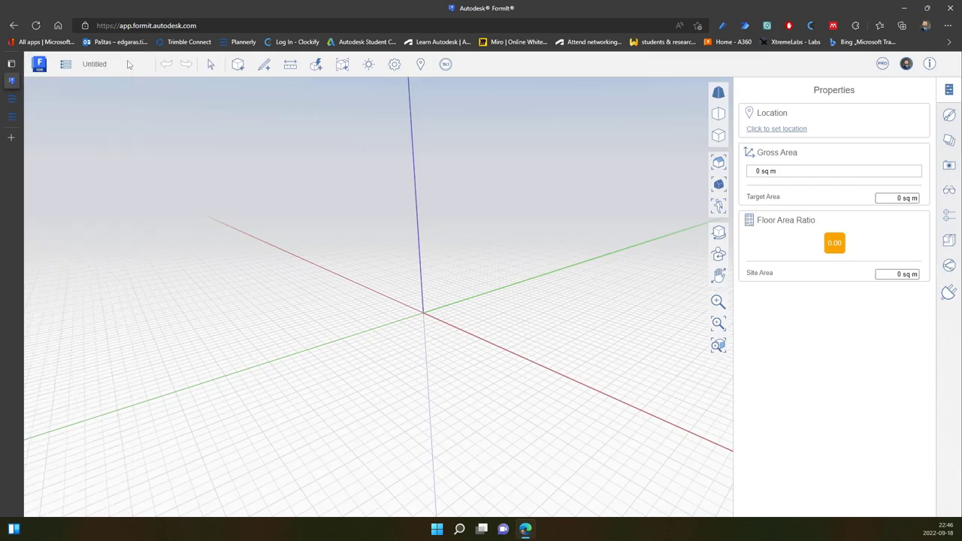
click(90, 65)
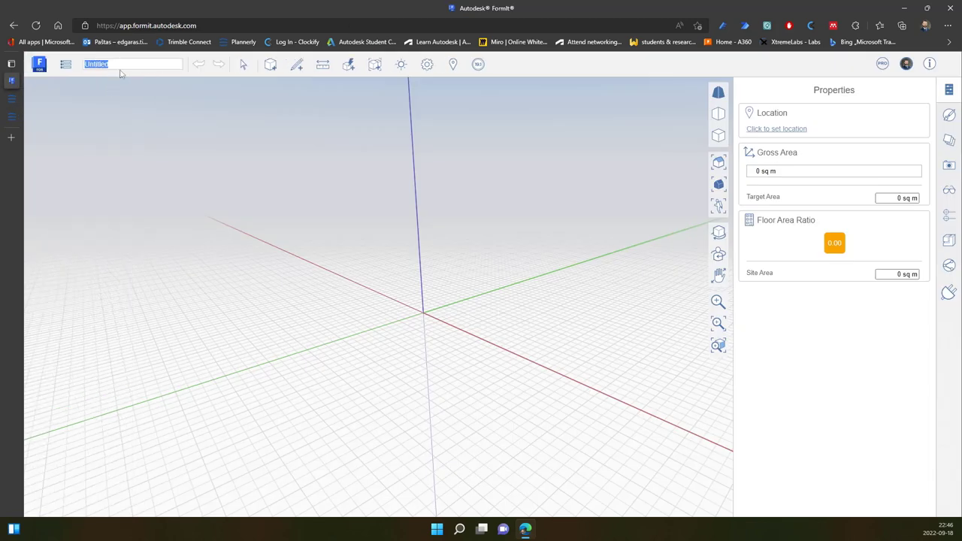
key(ctrl+v)
key(shift+Home)
click(137, 65)
drag(136, 65, 165, 65)
click(166, 65)
click(146, 97)
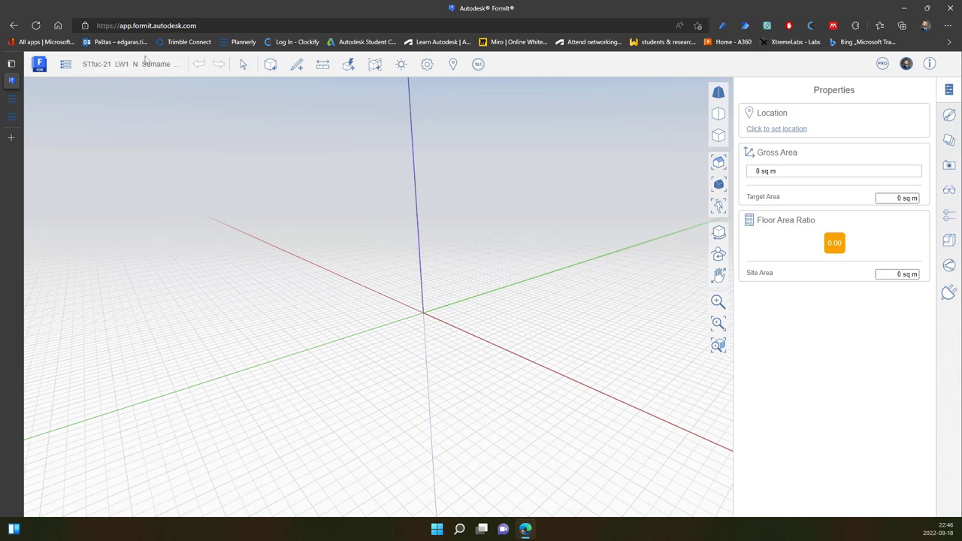
Save the sketch locally twice as STfuc-21_LW1_N_Surname_FMIGB16302-2209_00_0.axm.
click(67, 66)
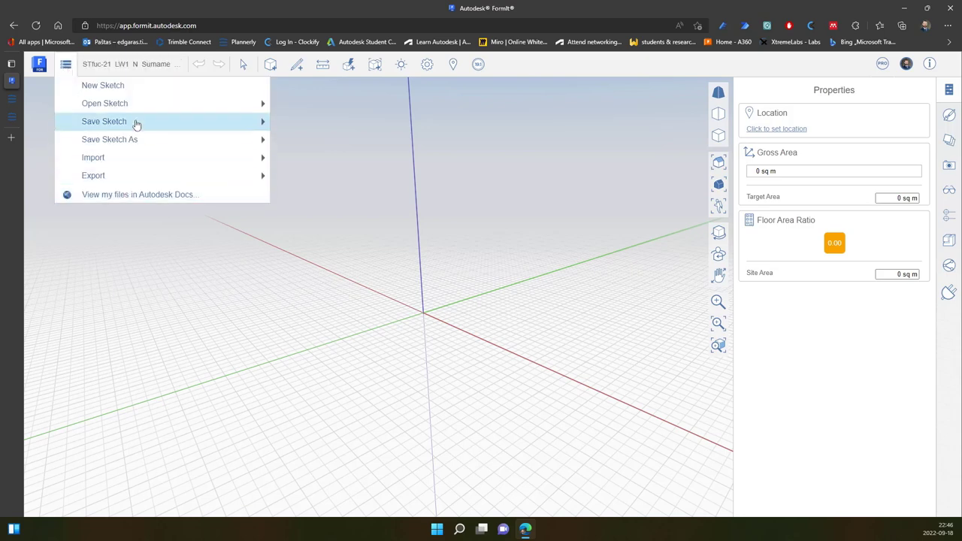
mouse_move(155, 128)
click(316, 147)
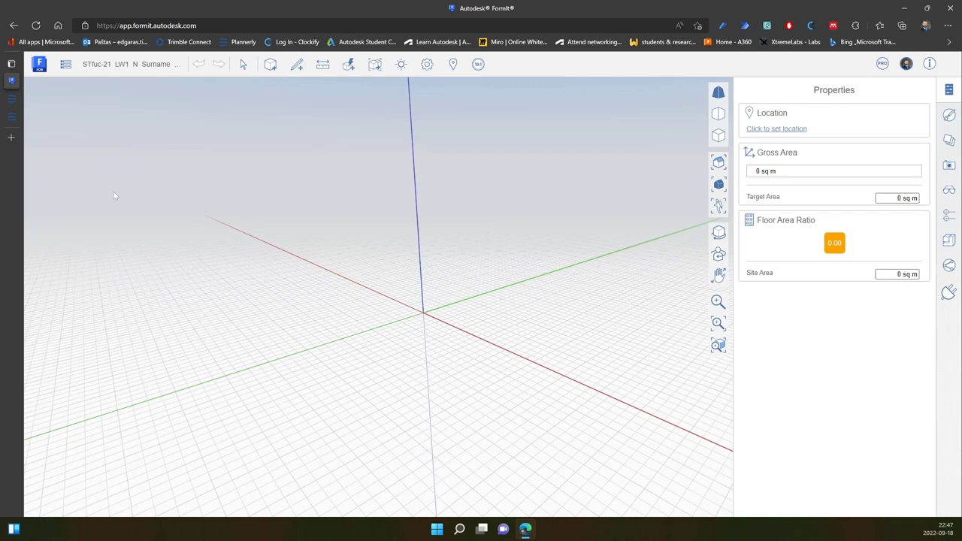
click(66, 64)
mouse_move(148, 121)
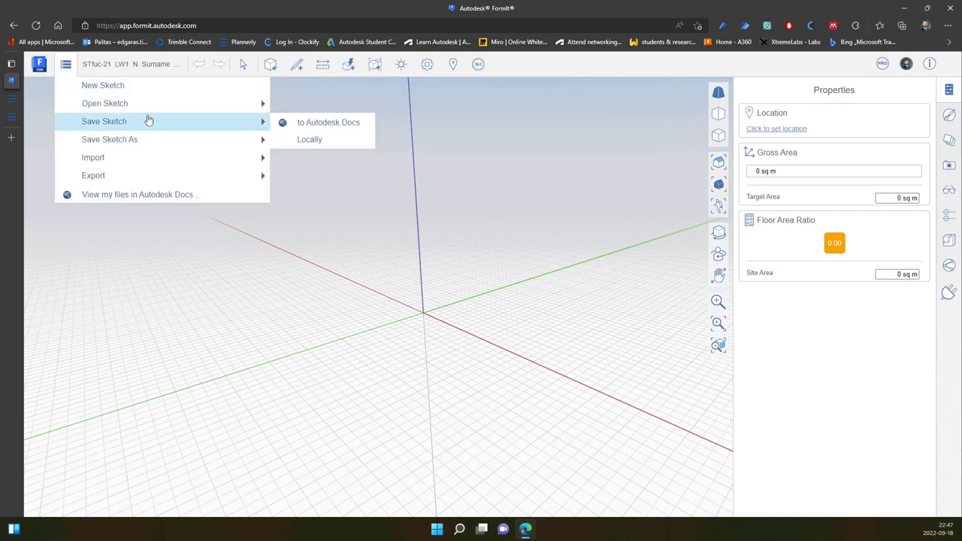
click(316, 141)
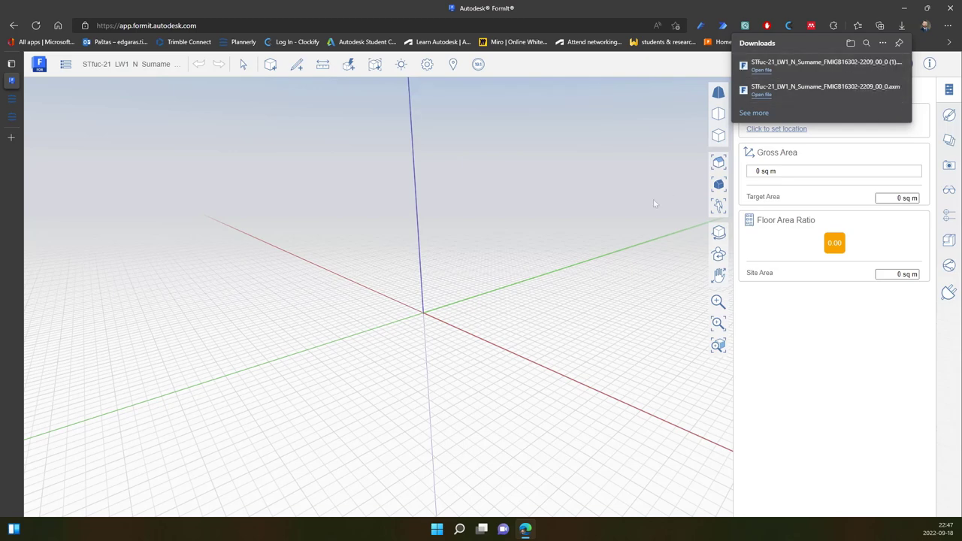
Trim the sketch name to end in _00 and save it with Ctrl+S.
click(361, 216)
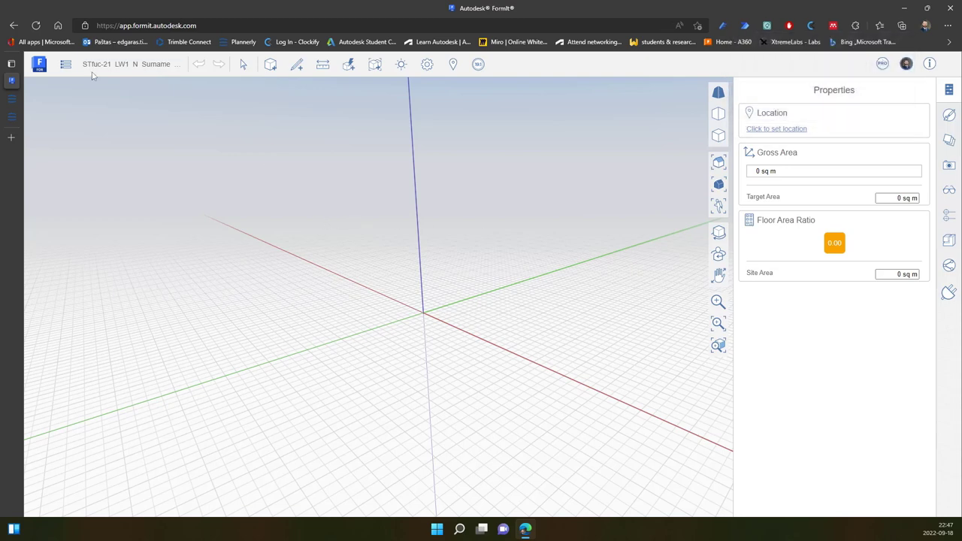
click(146, 64)
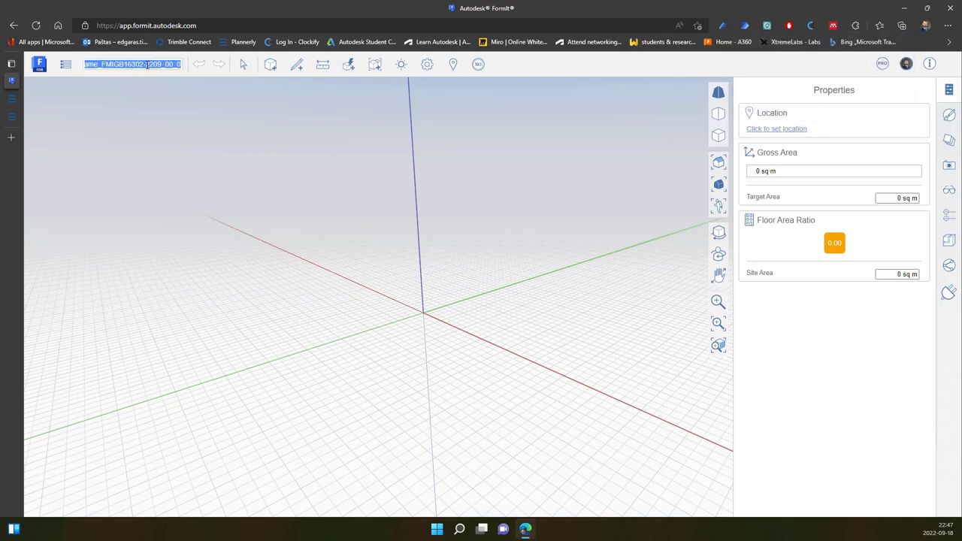
click(147, 63)
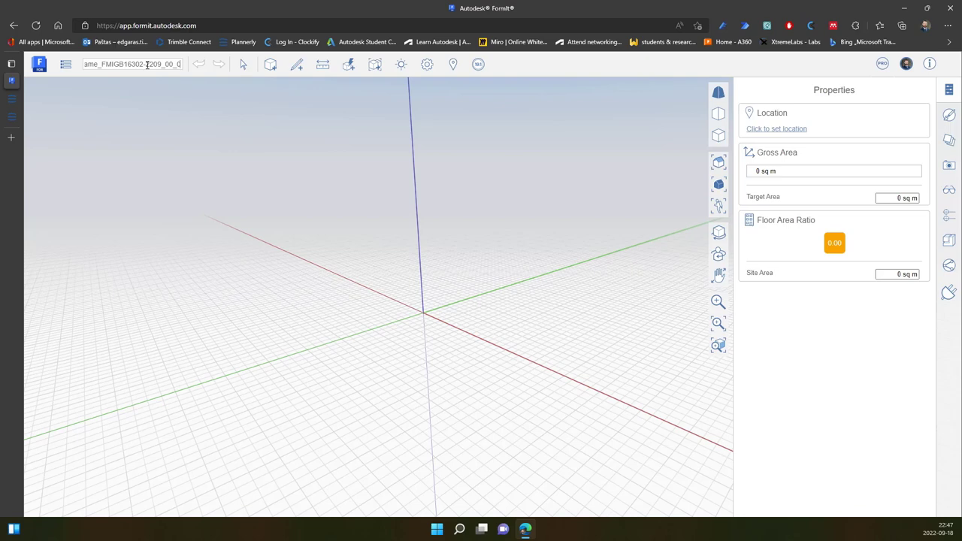
click(146, 64)
click(211, 260)
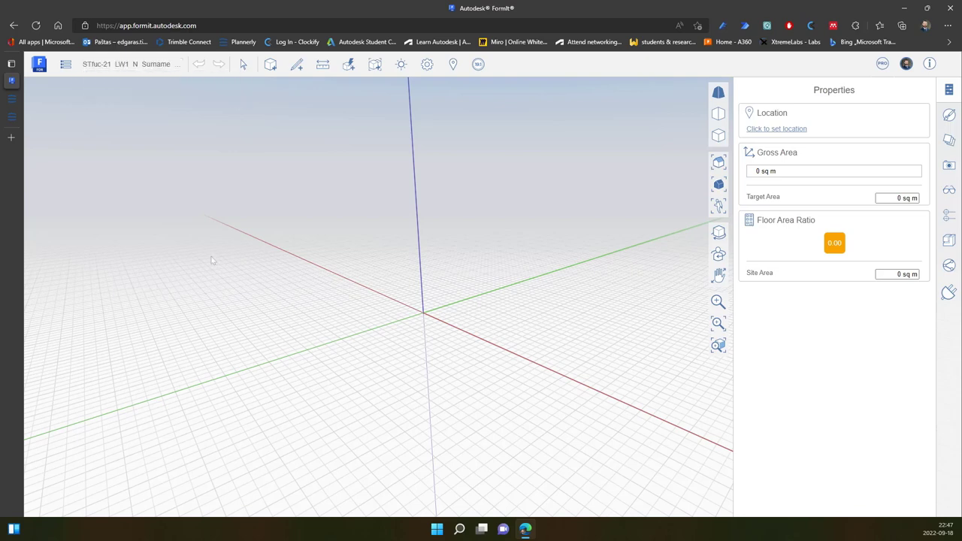
key(ctrl+s)
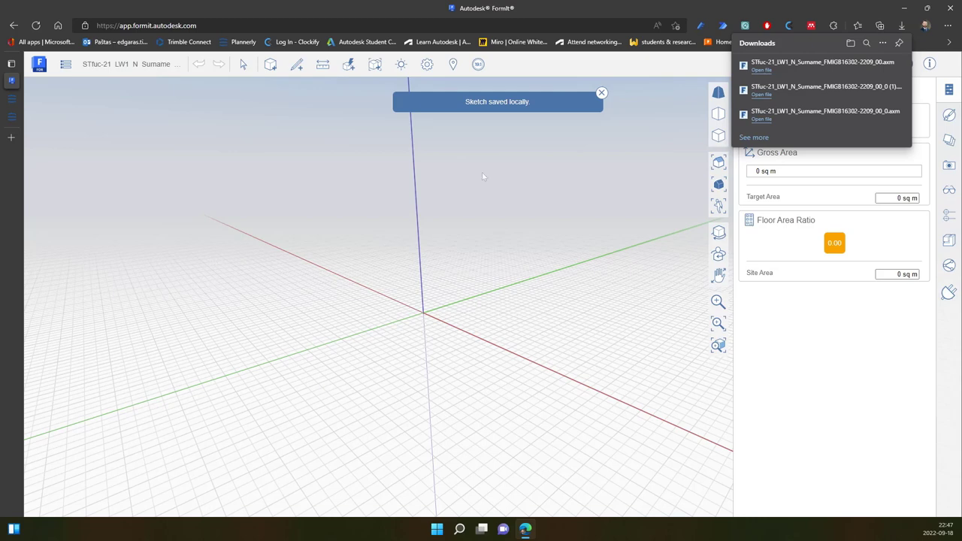
Remove the two older 00_0 downloads from the browser downloads list.
click(893, 90)
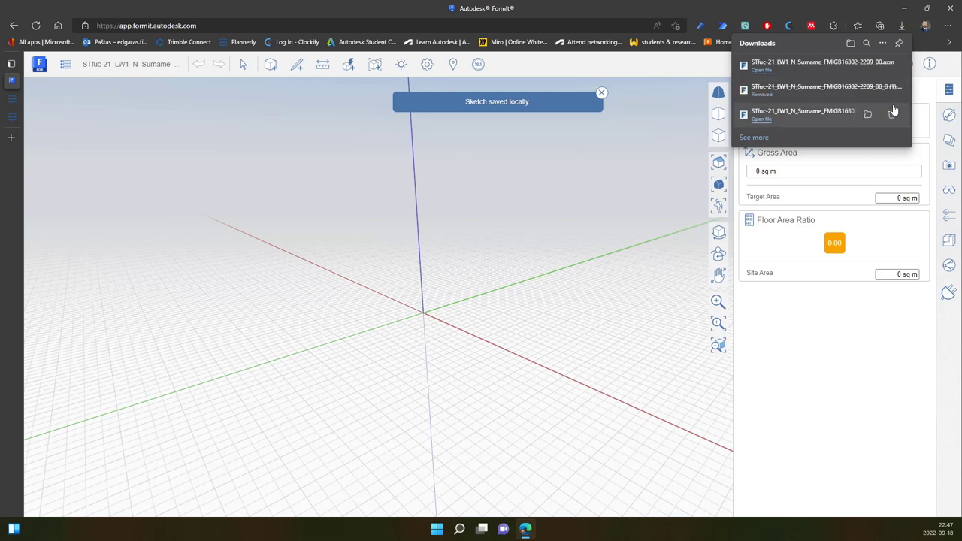
click(893, 113)
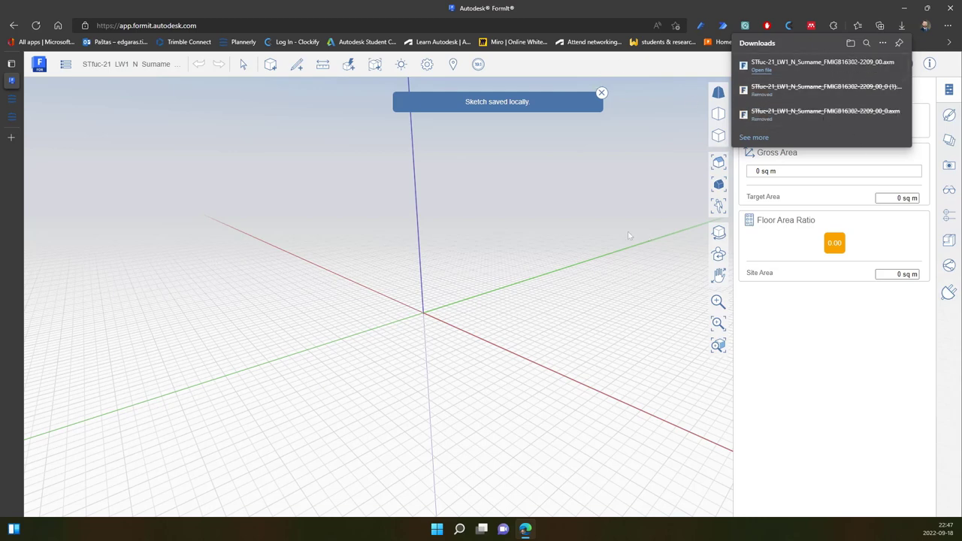
click(600, 235)
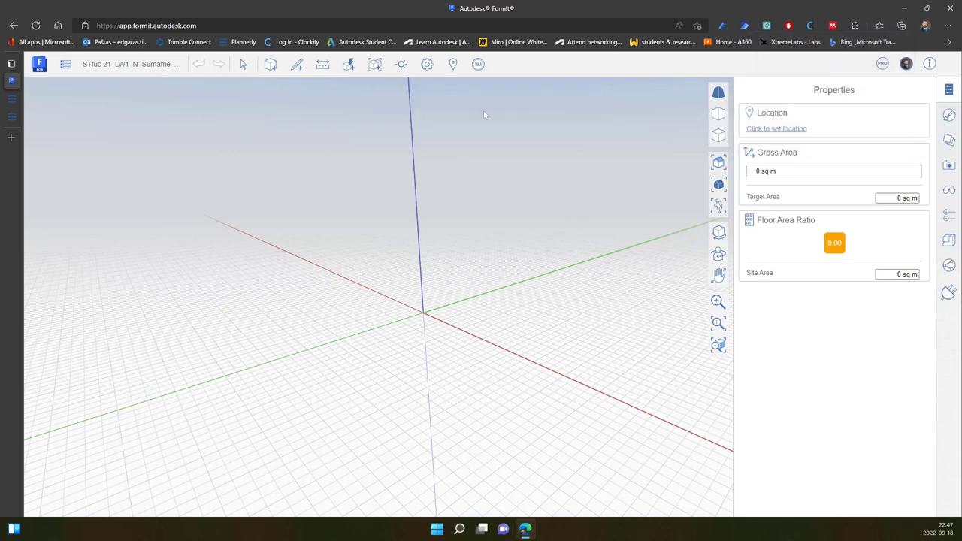